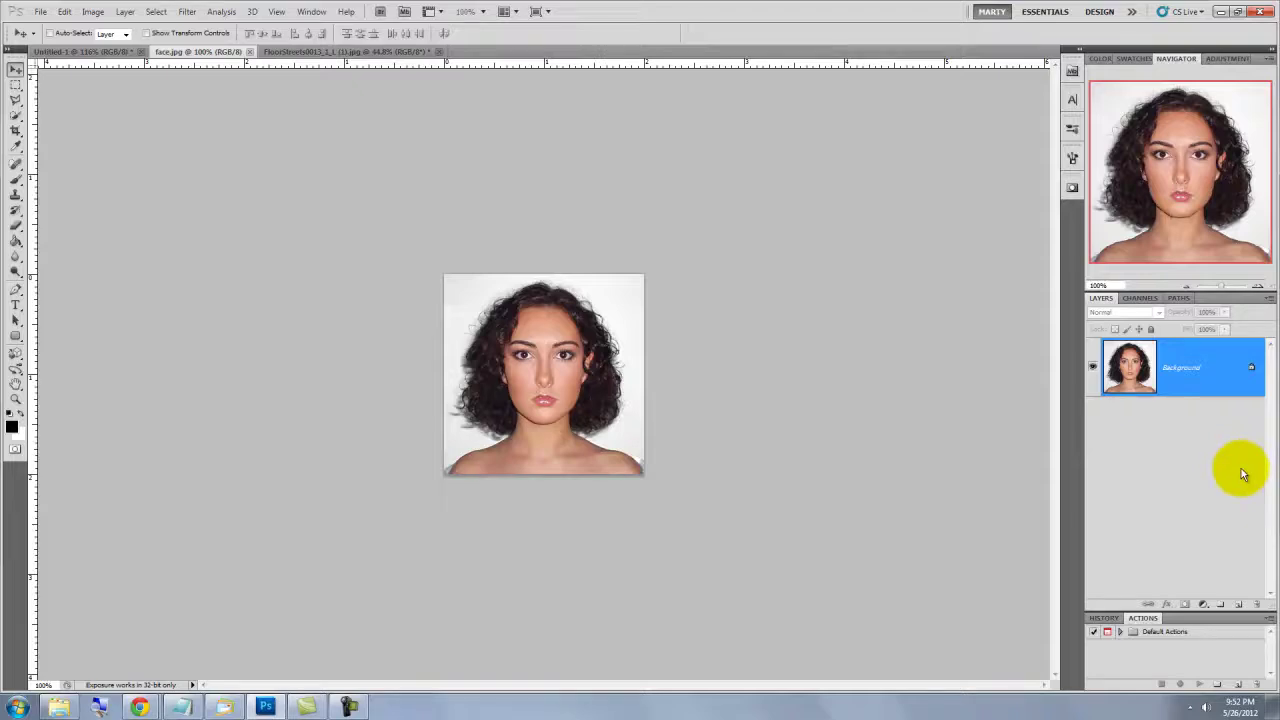
# - Copy the whole face.jpg portrait and paste it into the FloorStreets cobblestone document
pyautogui.hotkey('ctrl', 'a')
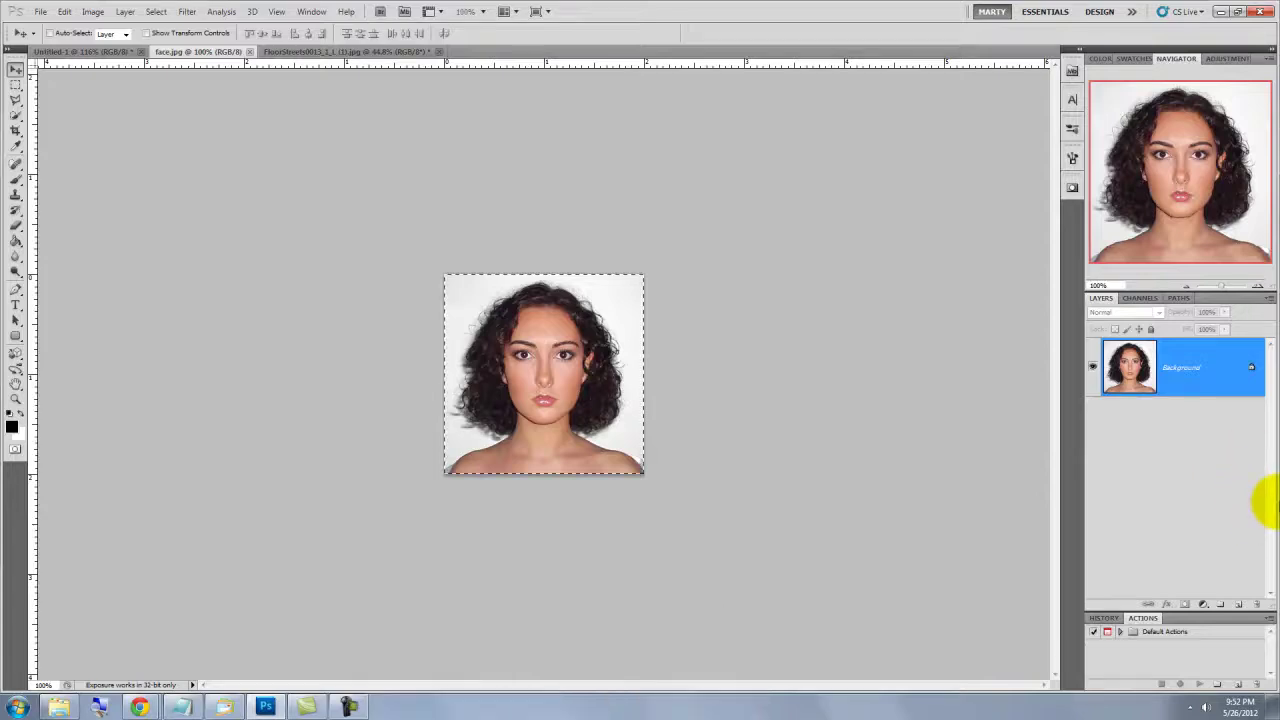
pyautogui.hotkey('ctrl', 'c')
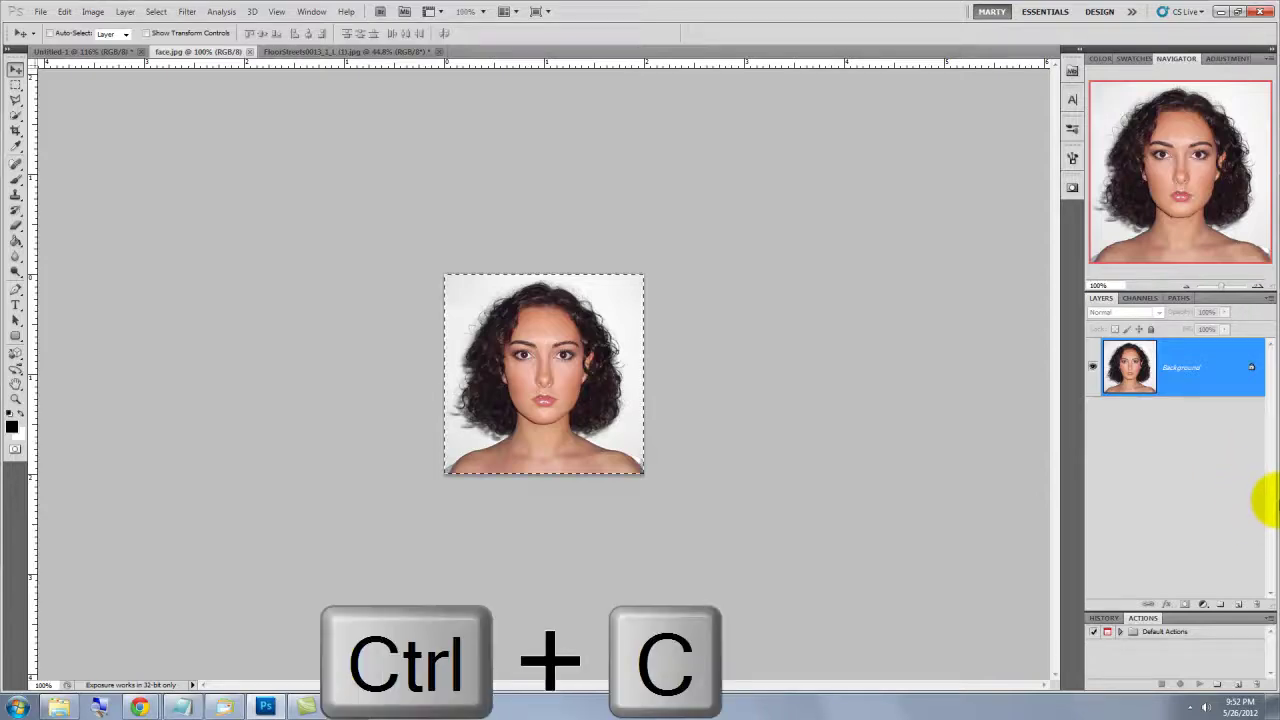
pyautogui.click(376, 51)
pyautogui.hotkey('ctrl', 'v')
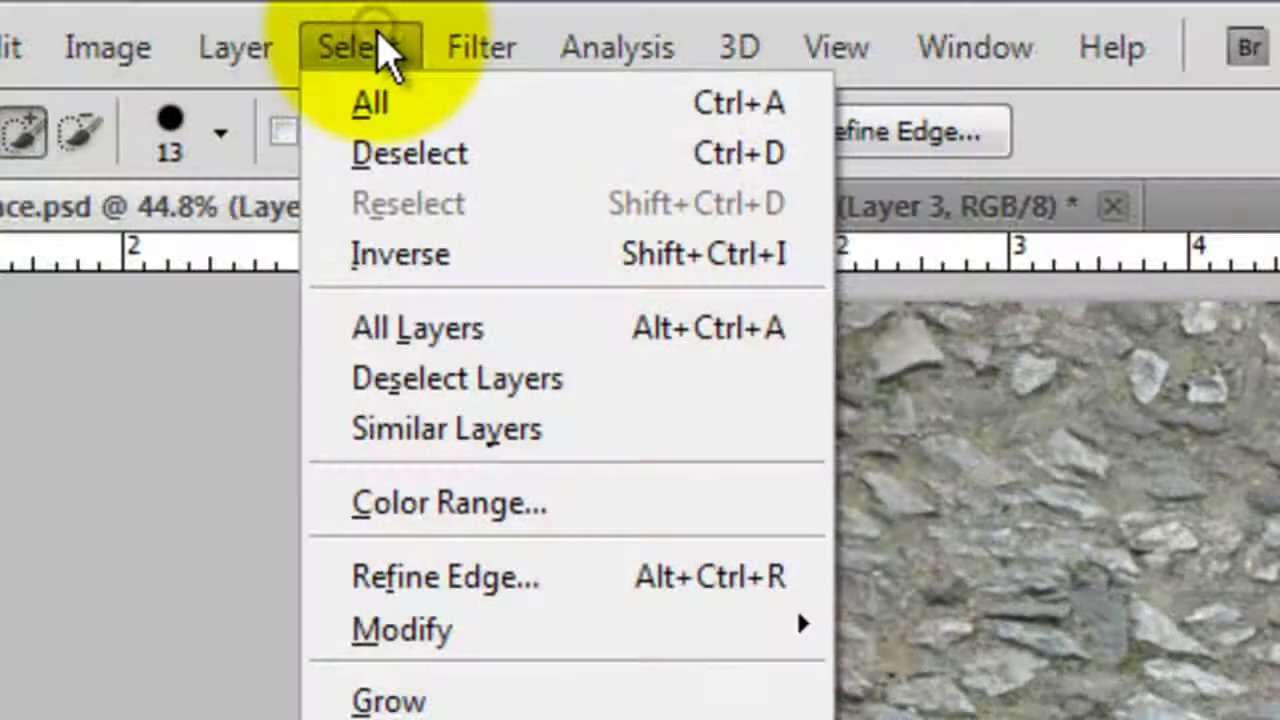
# - Refine the portrait selection's hair edges using Smart Radius with a 36.9 px radius
pyautogui.click(390, 578)
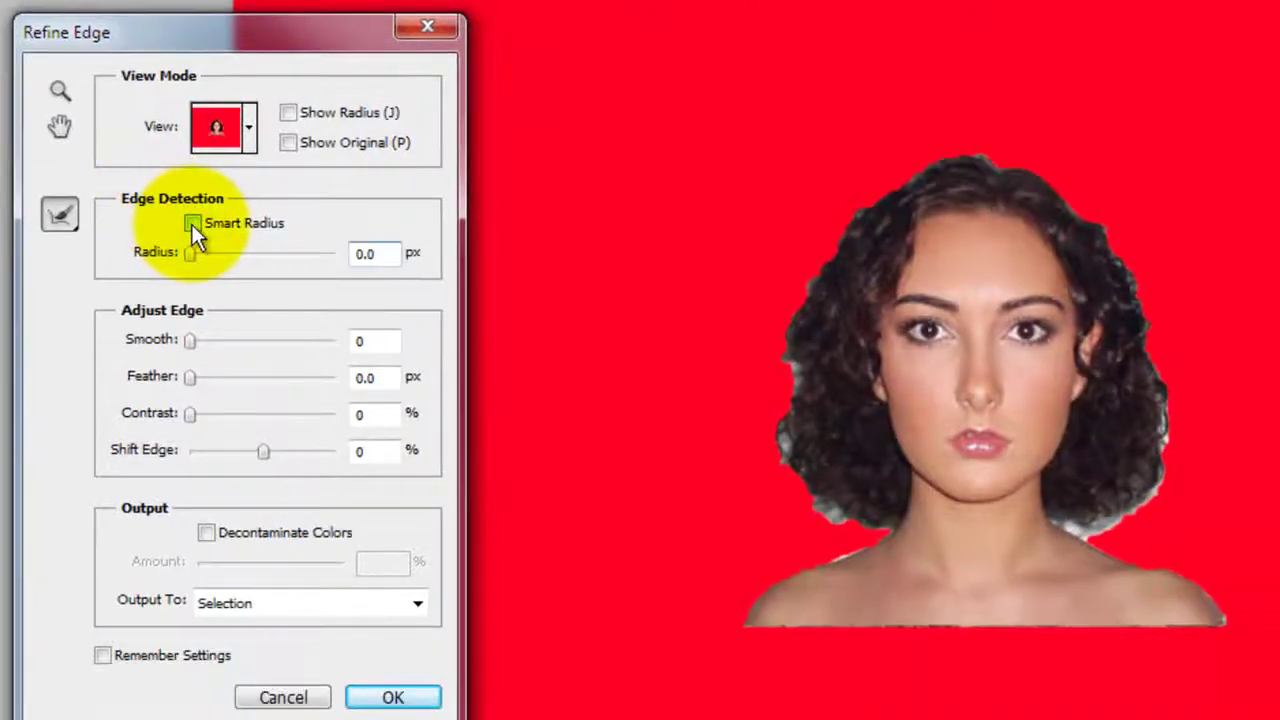
pyautogui.click(280, 636)
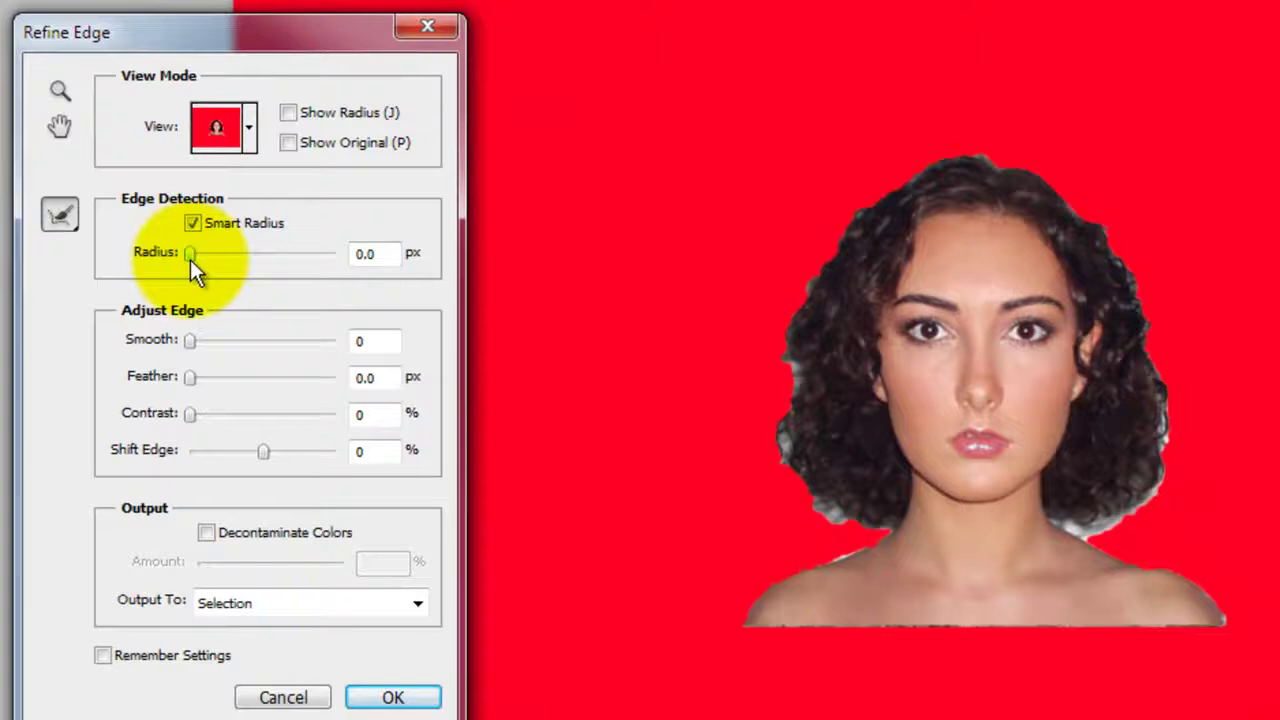
pyautogui.moveTo(190, 256); pyautogui.dragTo(273, 255)
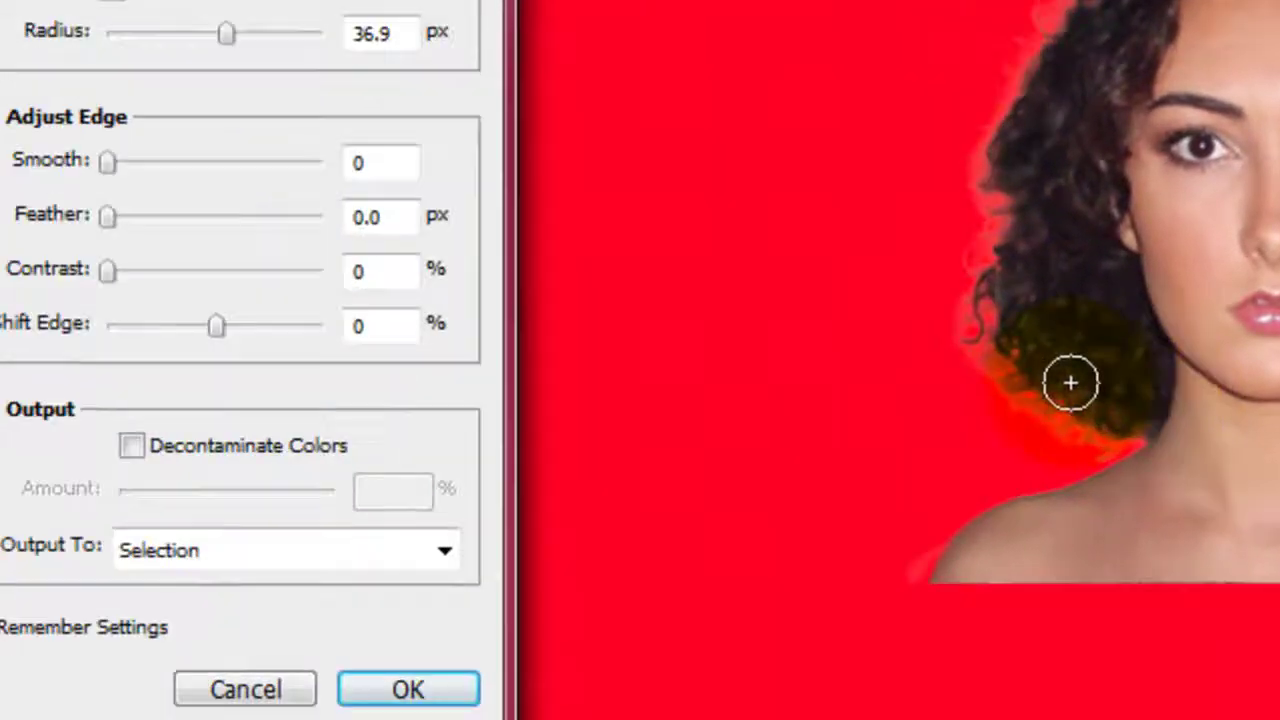
pyautogui.click(408, 689)
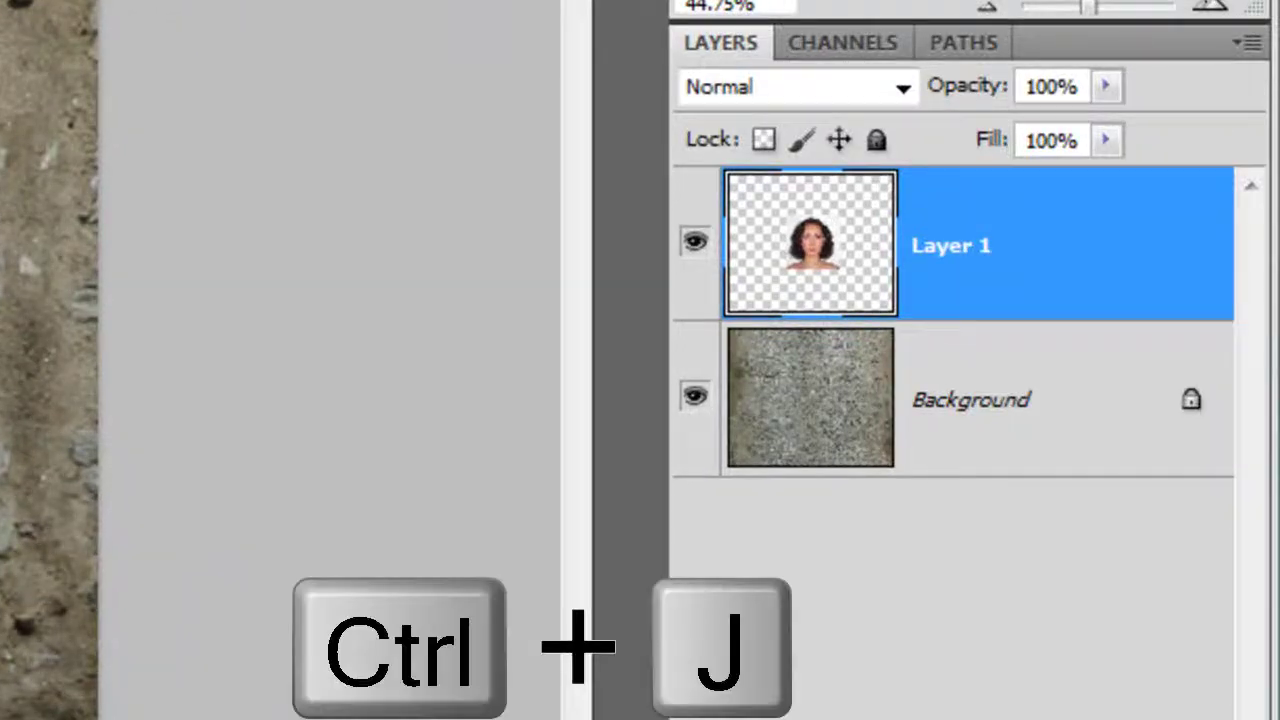
# - Duplicate Layer 1 as Layer 2, hide Layer 1, zoom onto the face and choose Overlay blending
pyautogui.hotkey('ctrl', 'j')
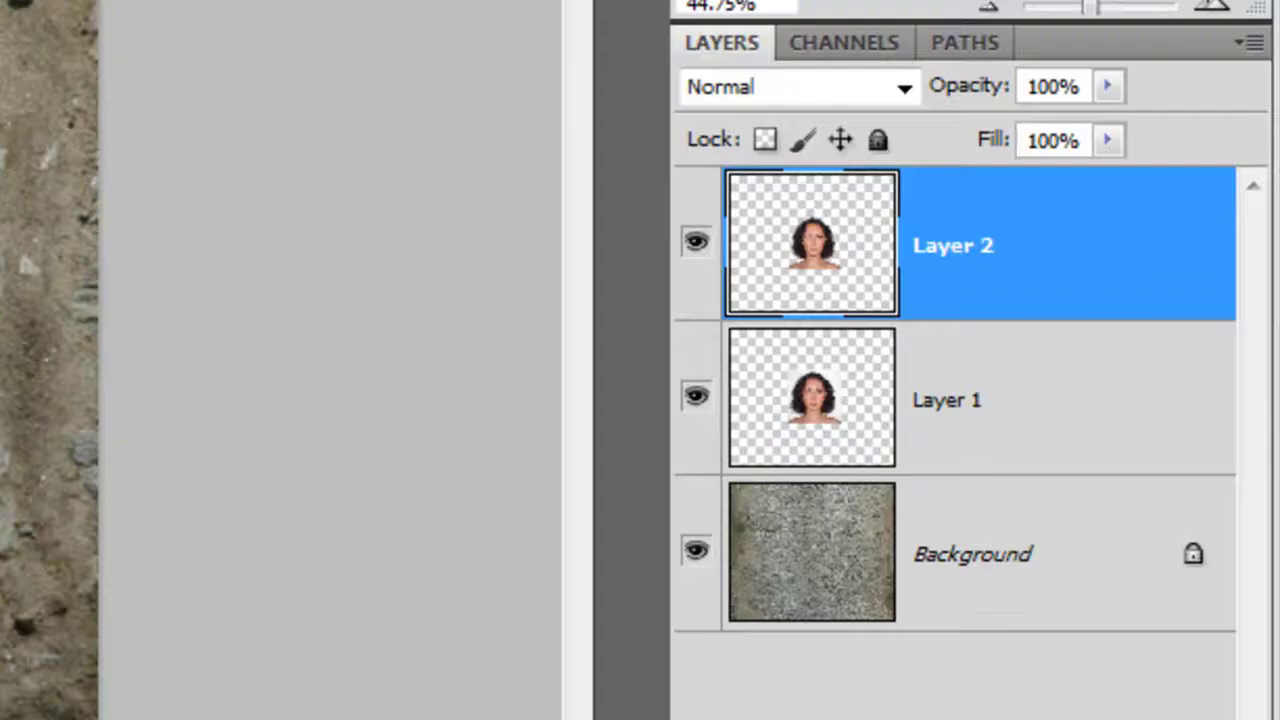
pyautogui.click(696, 398)
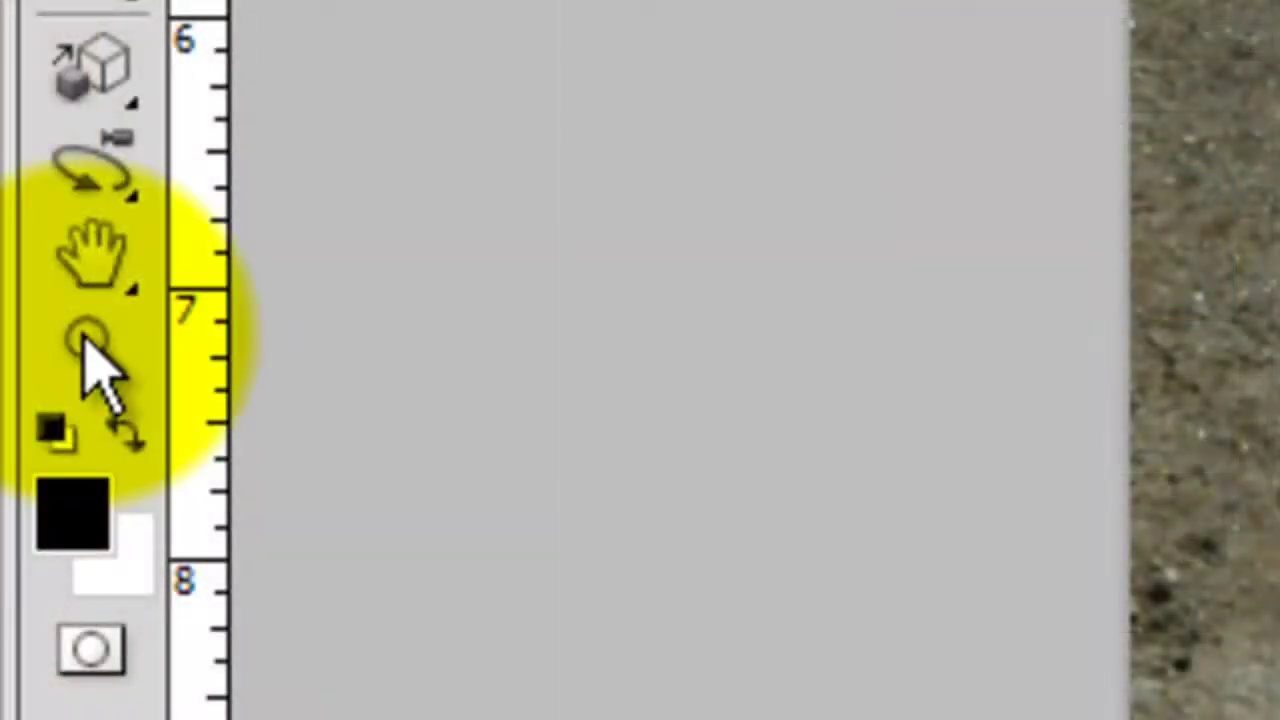
pyautogui.click(85, 340)
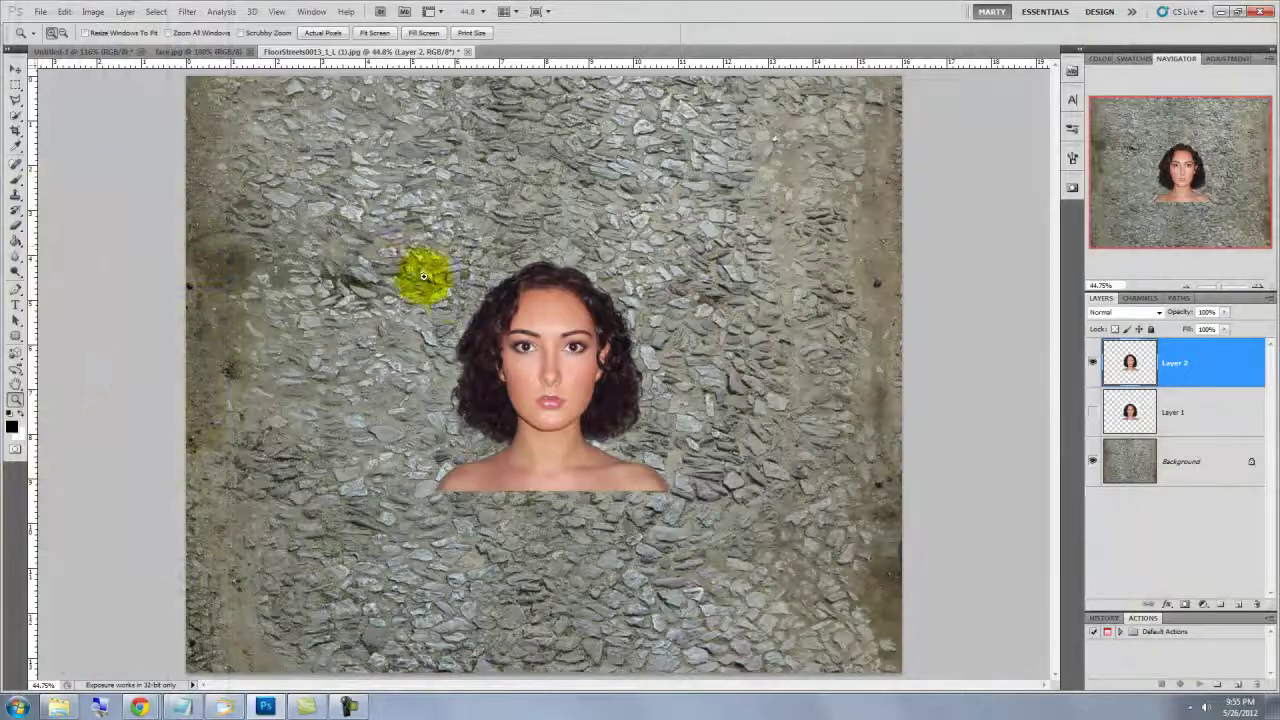
pyautogui.click(720, 520)
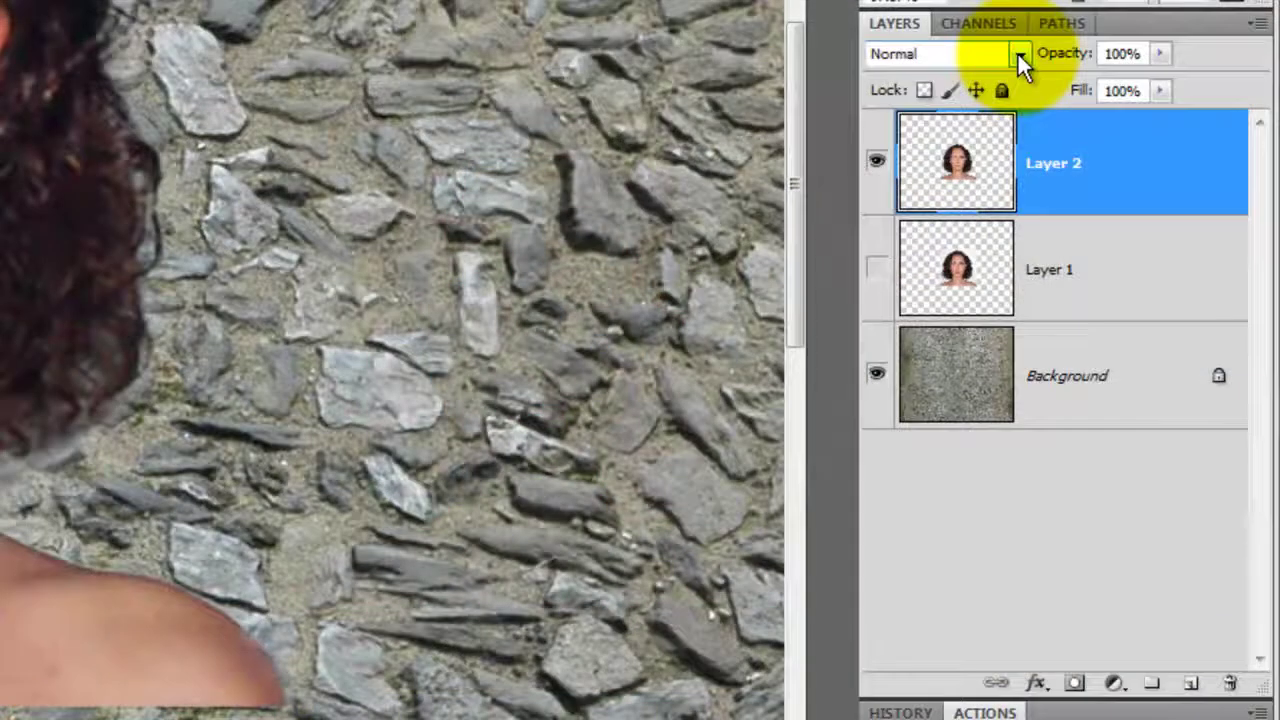
pyautogui.click(1159, 312)
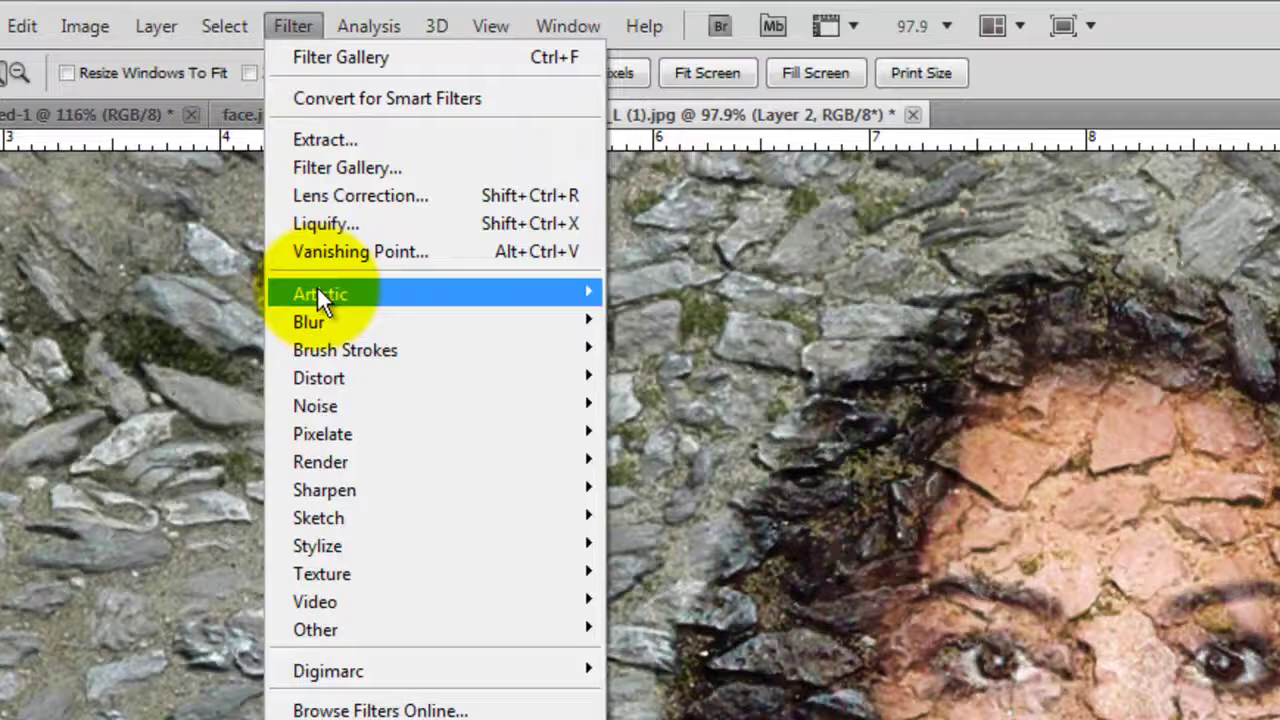
# - Apply Poster Edges to Layer 2 with Edge Thickness 10, Edge Intensity 3, Posterization 6
pyautogui.moveTo(317, 290)
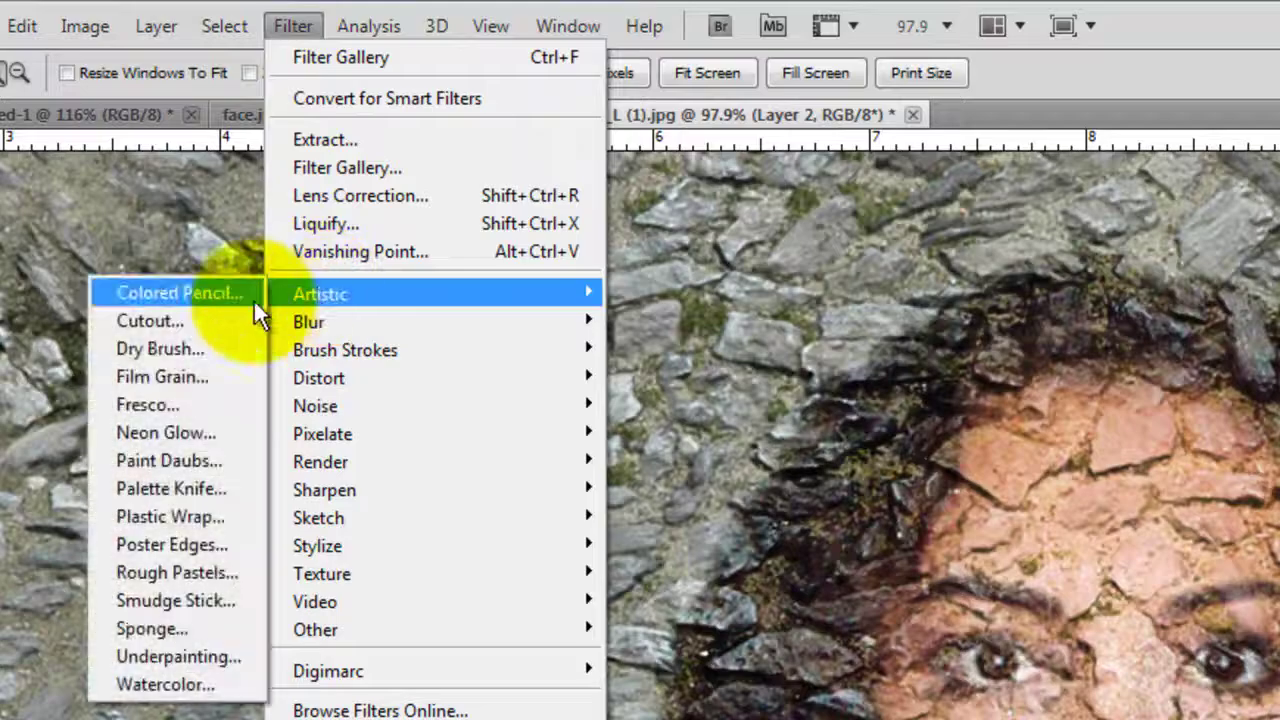
pyautogui.click(148, 544)
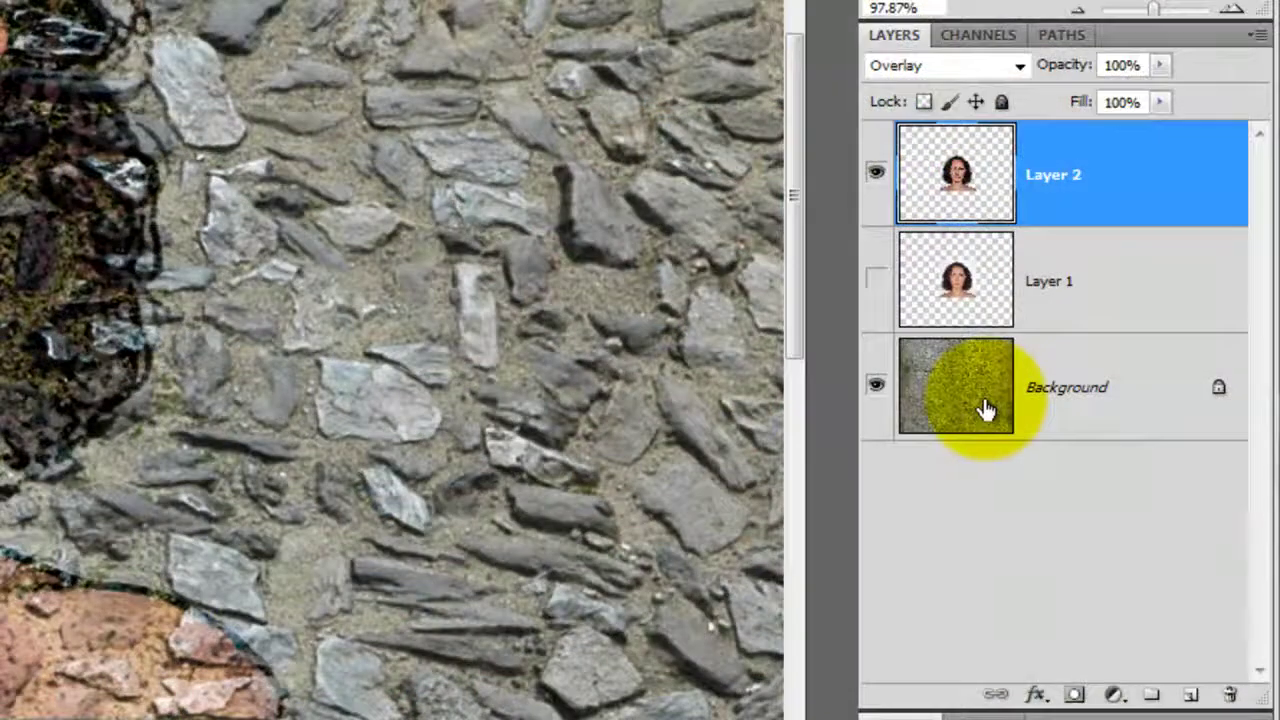
# - Duplicate the Background layer above Layer 2 and give the copy an inverted black mask
pyautogui.click(981, 408)
pyautogui.hotkey('ctrl', 'j')
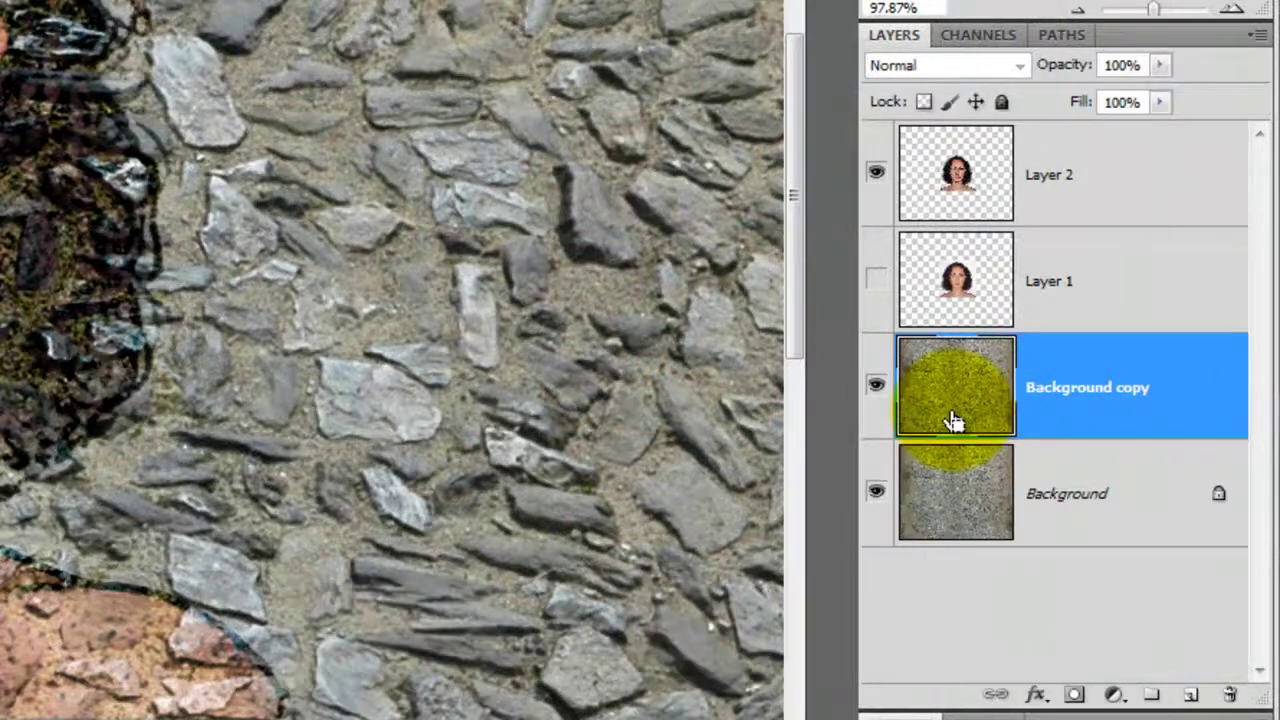
pyautogui.moveTo(953, 421); pyautogui.dragTo(965, 128)
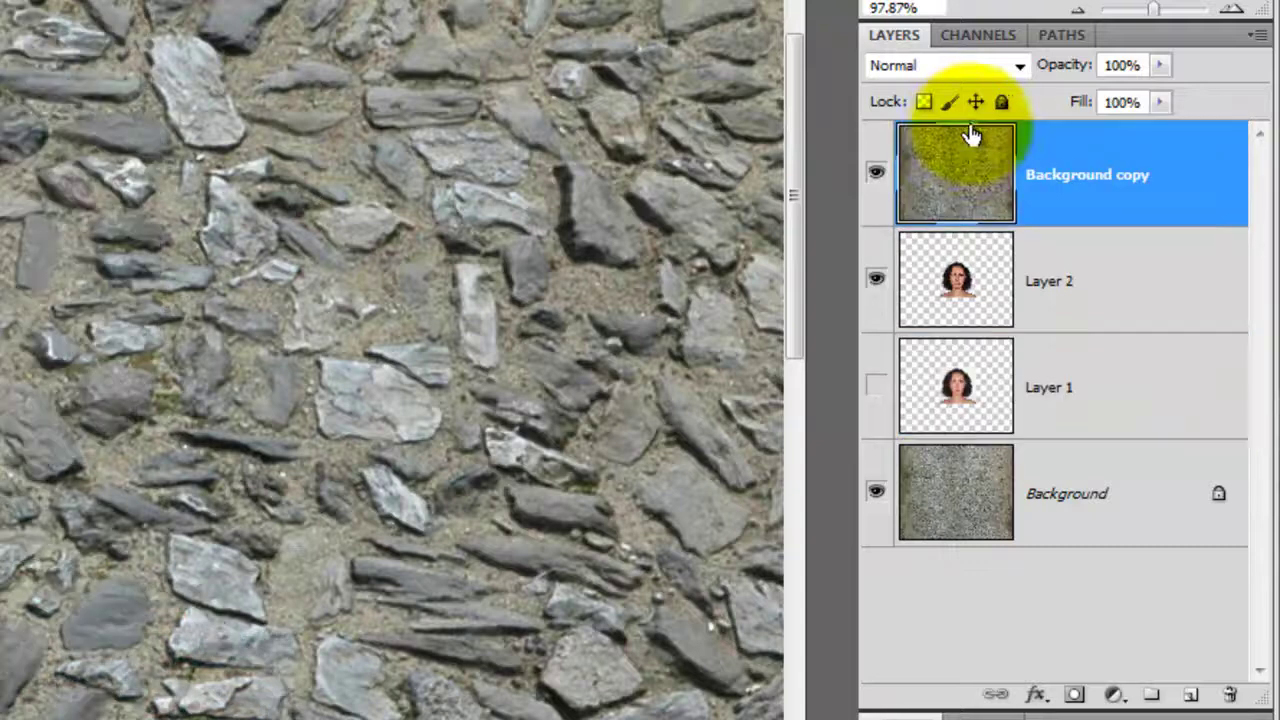
pyautogui.click(1075, 697)
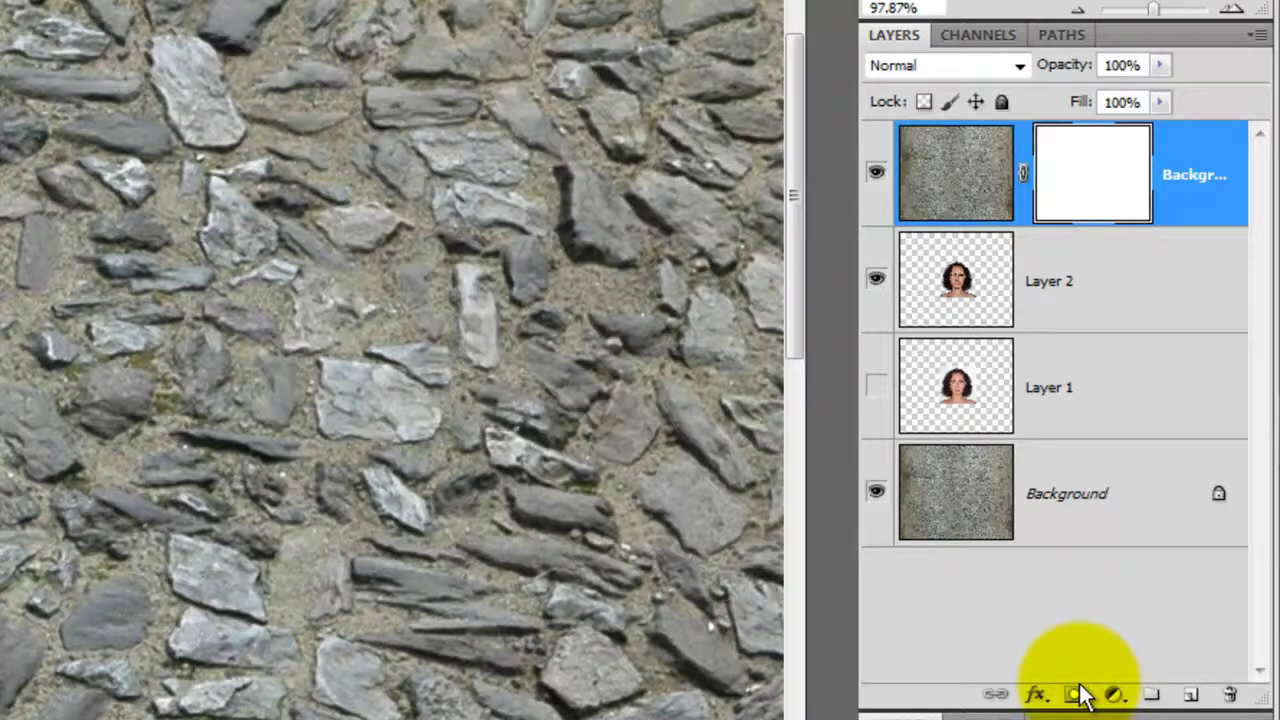
pyautogui.hotkey('ctrl', 'i')
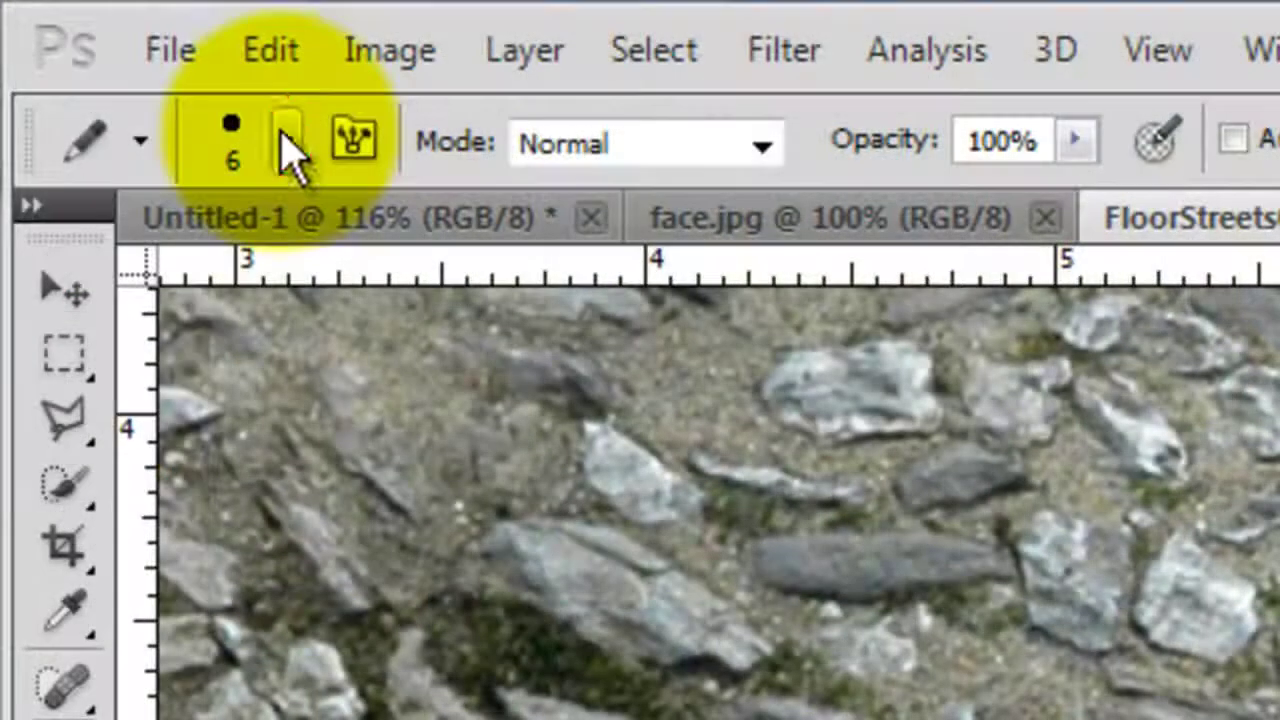
# - Load the Natural Brushes 2 set and select its 60 px textured brush
pyautogui.click(285, 140)
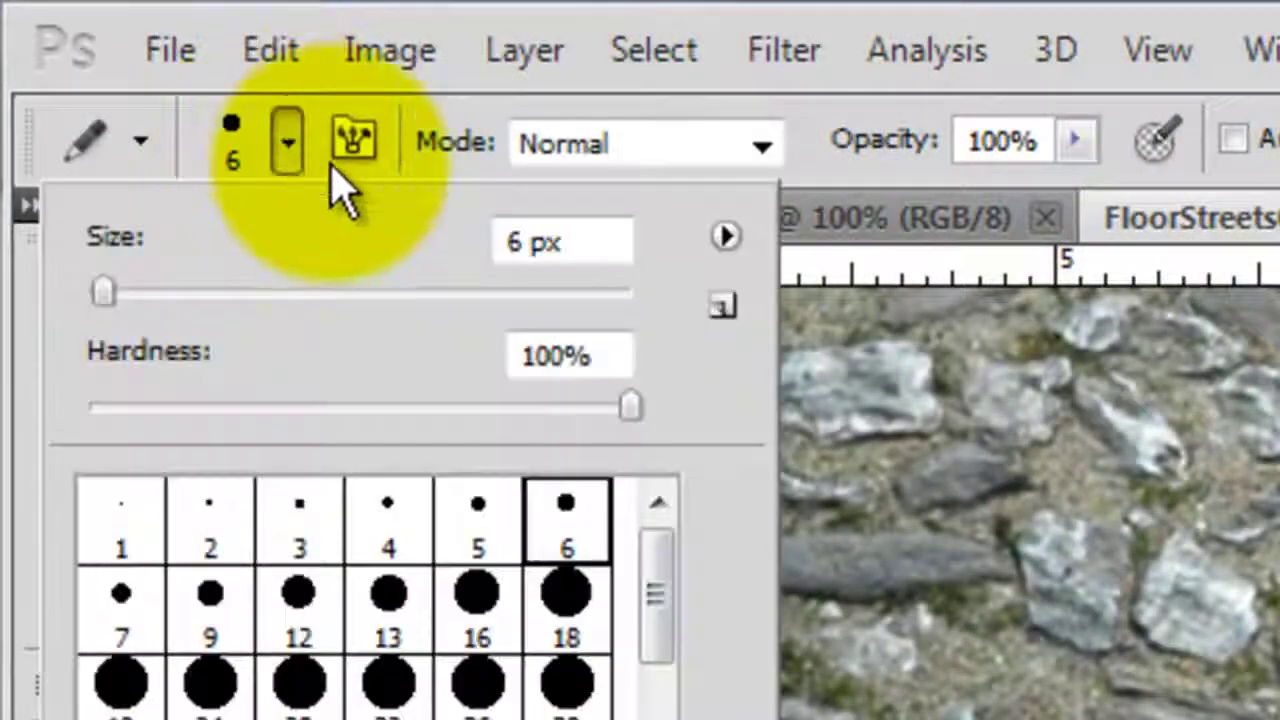
pyautogui.click(726, 236)
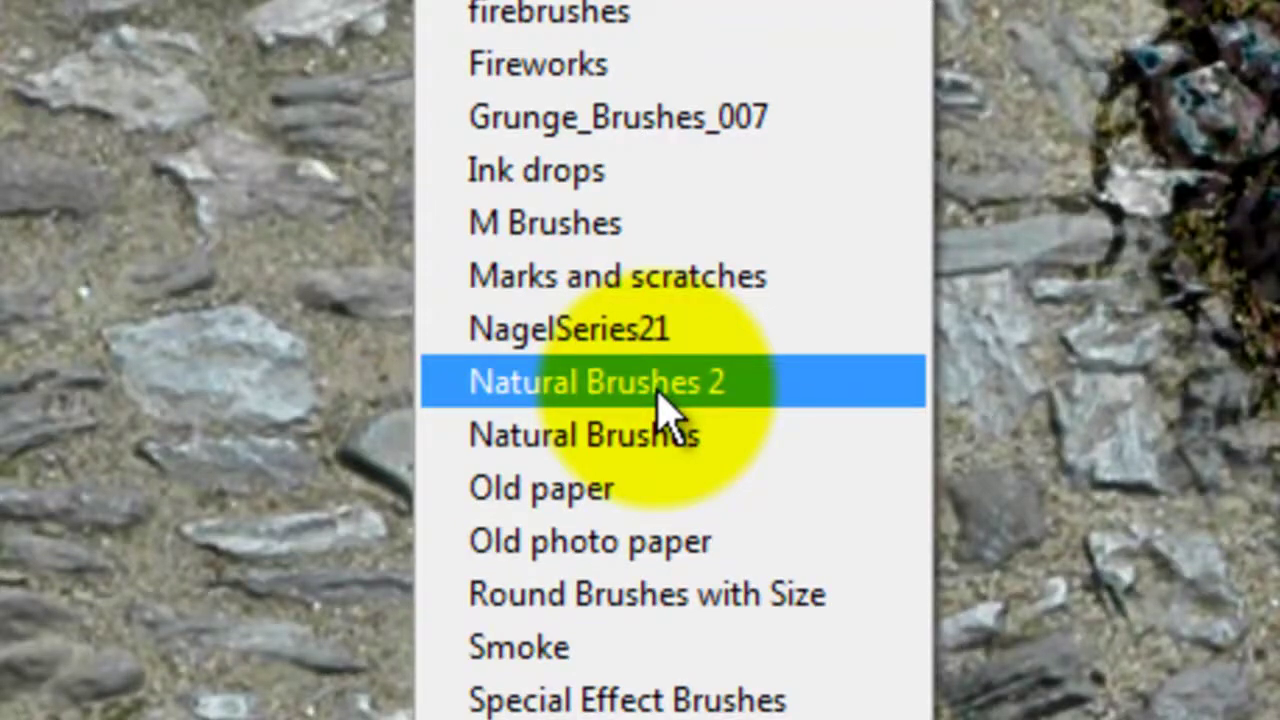
pyautogui.click(658, 390)
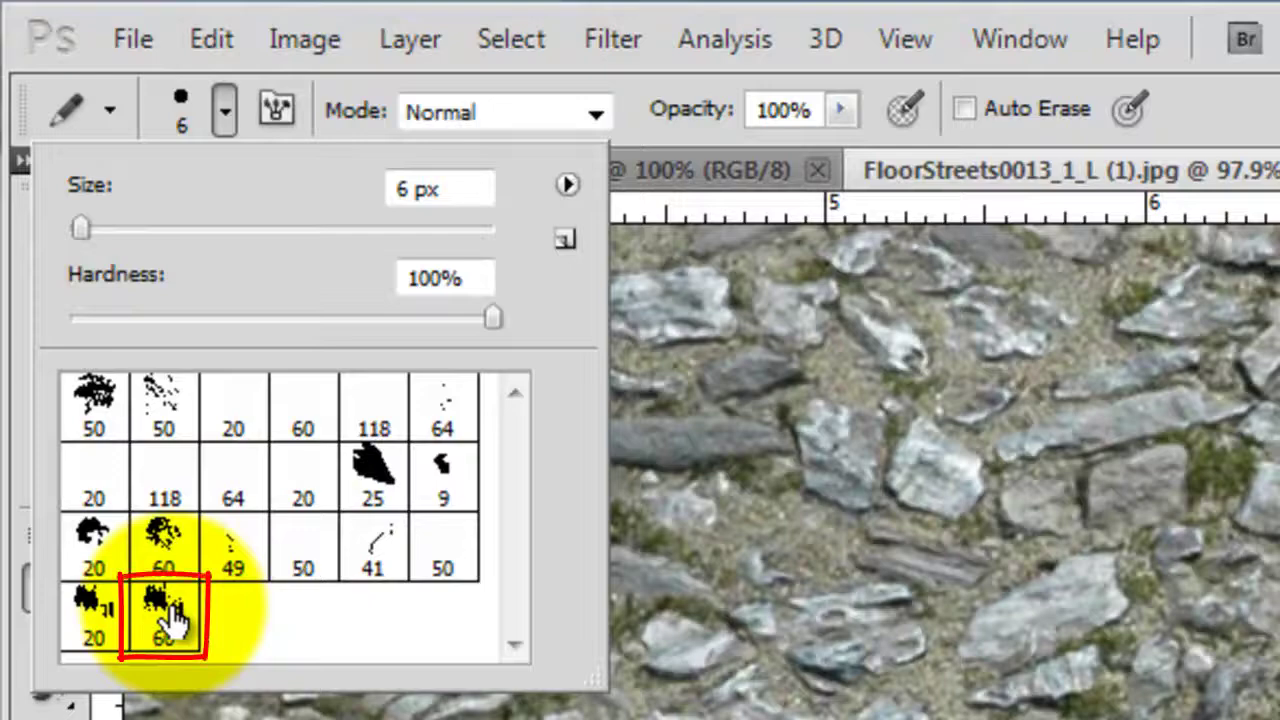
pyautogui.click(163, 612)
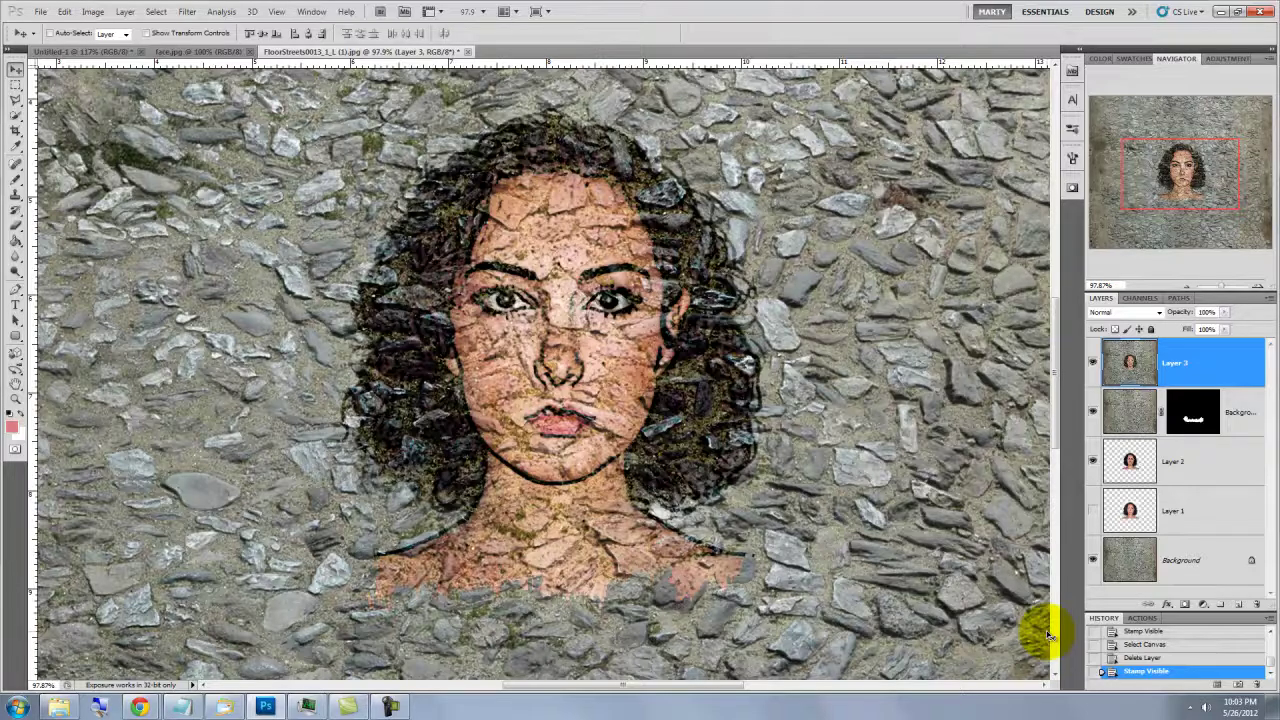
# - Copy the merged stone portrait into Untitled-1 as Layer 1 and begin free-transforming it
pyautogui.hotkey('ctrl', 'a')
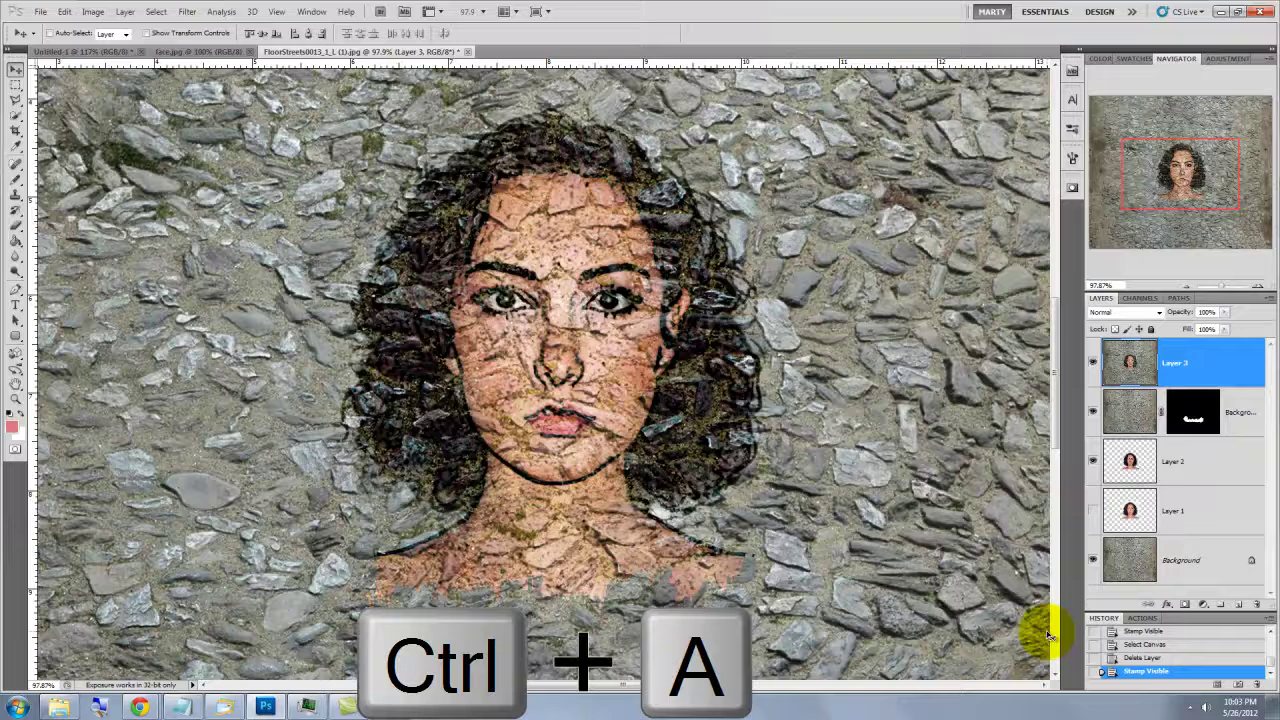
pyautogui.hotkey('ctrl', 'c')
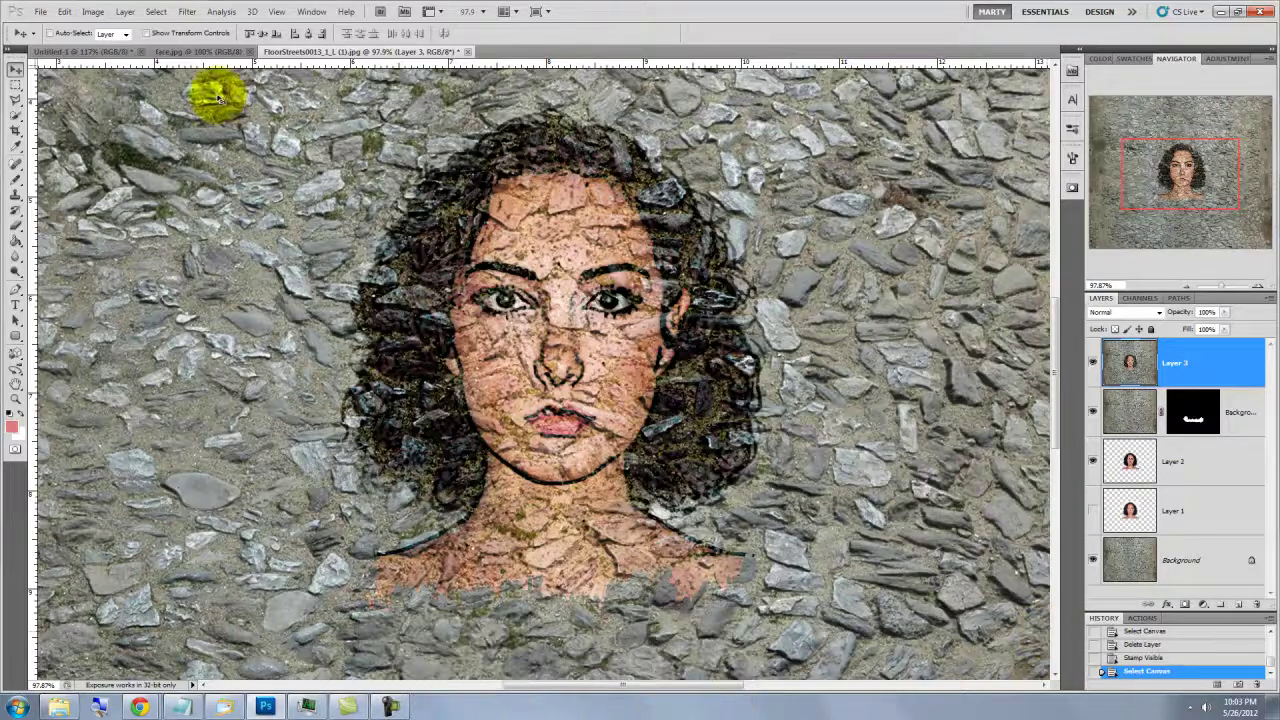
pyautogui.click(106, 52)
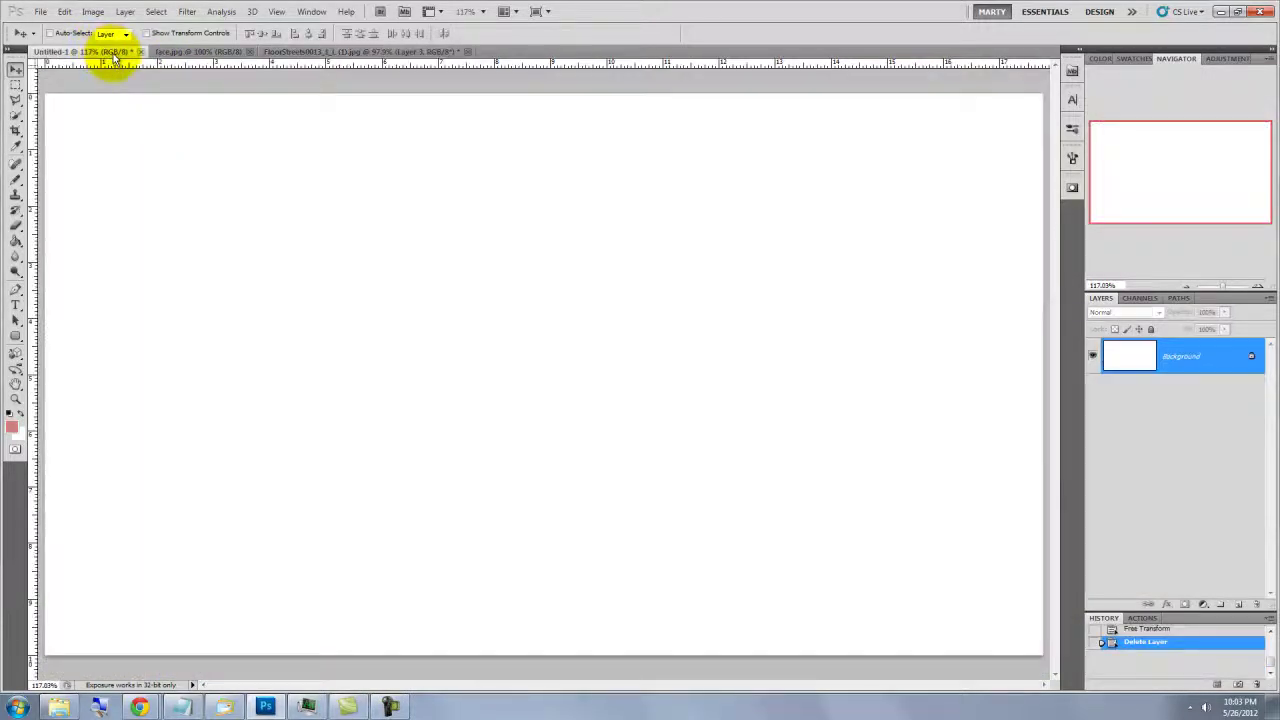
pyautogui.hotkey('ctrl', 'v')
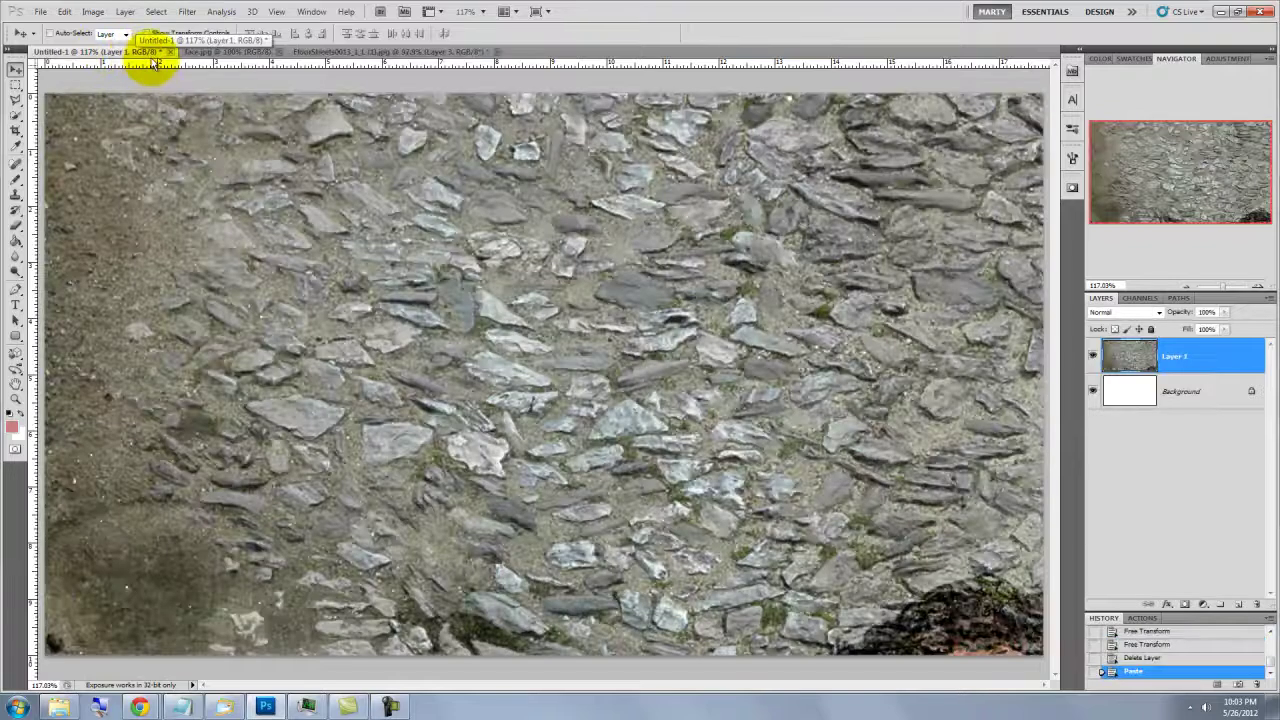
pyautogui.hotkey('ctrl', 't')
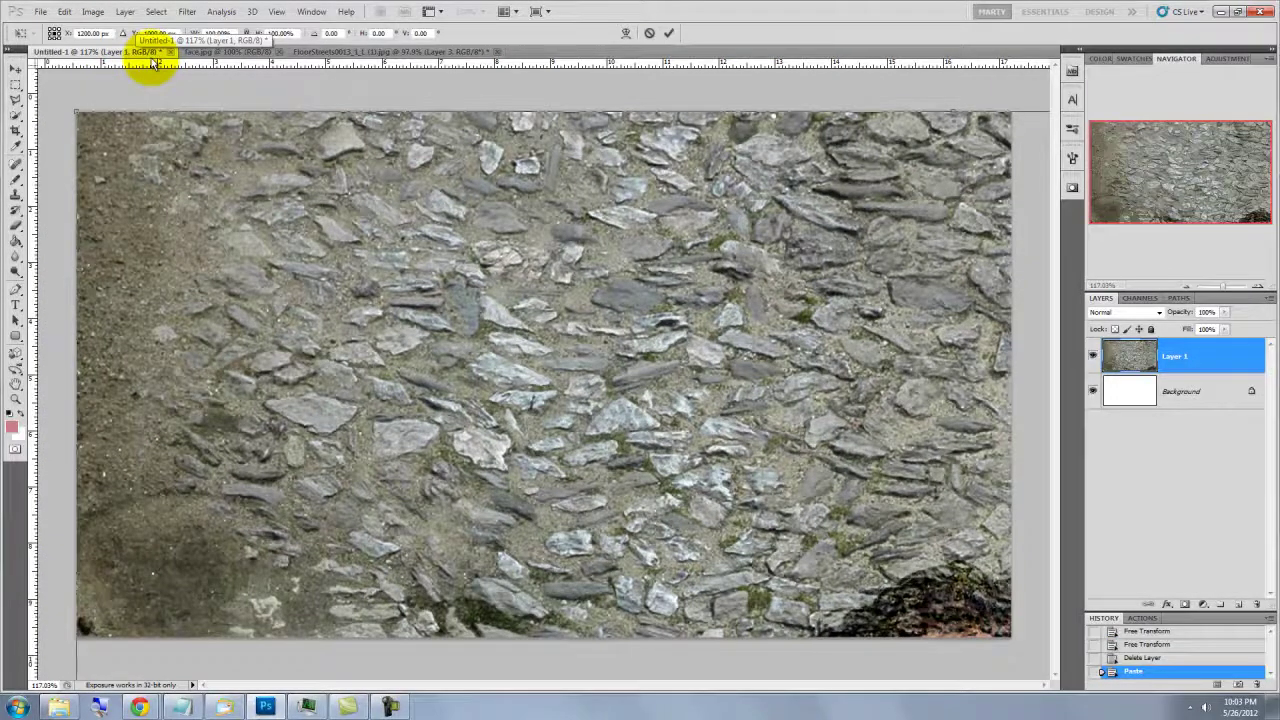
pyautogui.hotkey('ctrl', '0')
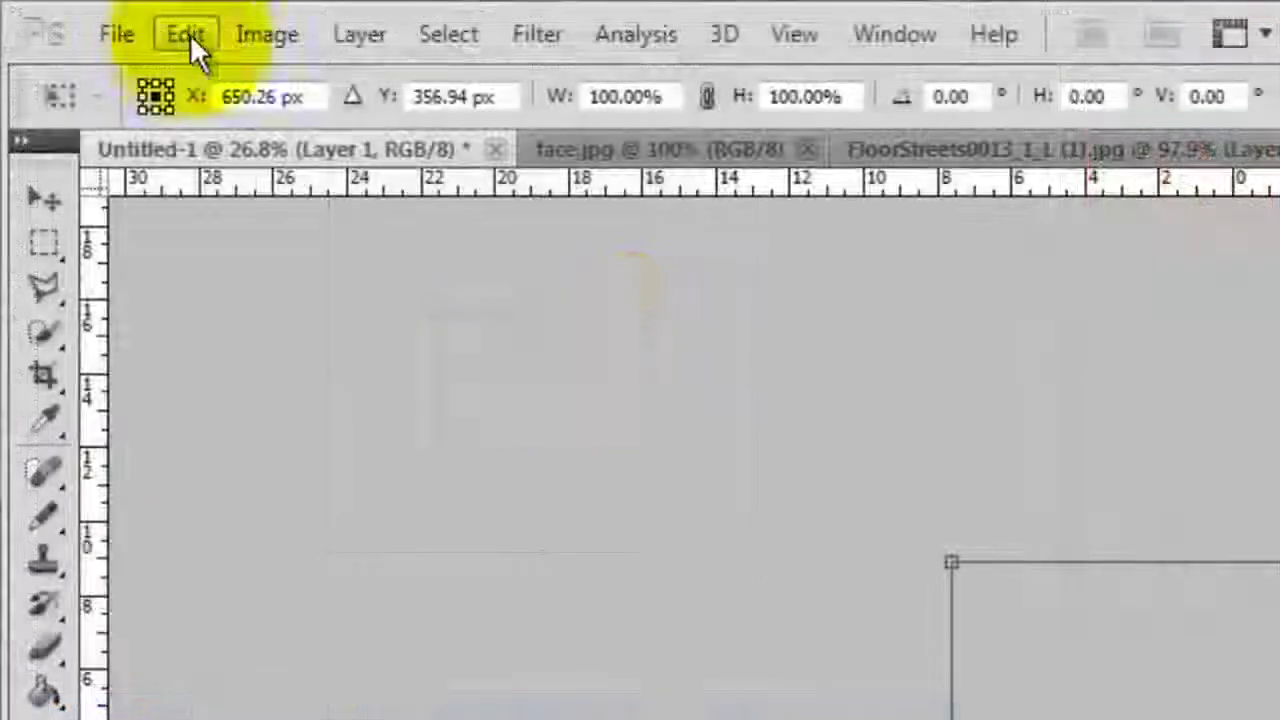
# - Apply a perspective transform flaring the stone portrait wider at the bottom, then fit the view
pyautogui.click(190, 34)
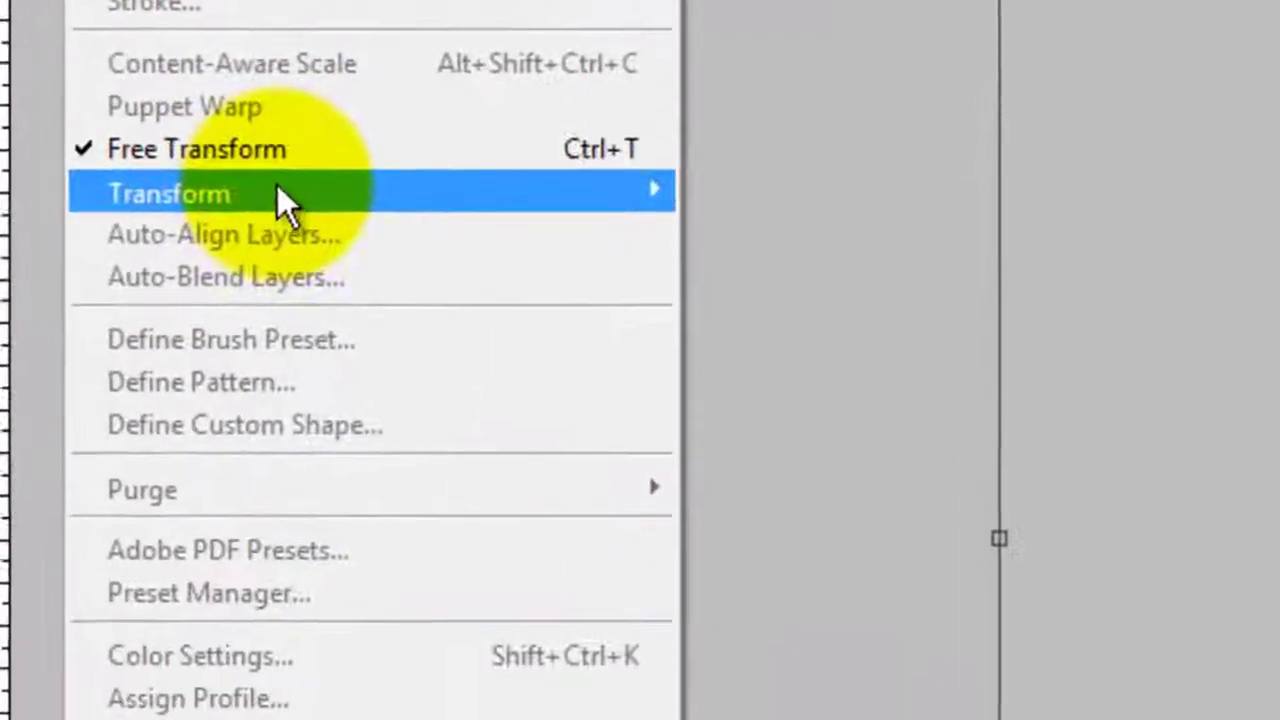
pyautogui.moveTo(275, 719)
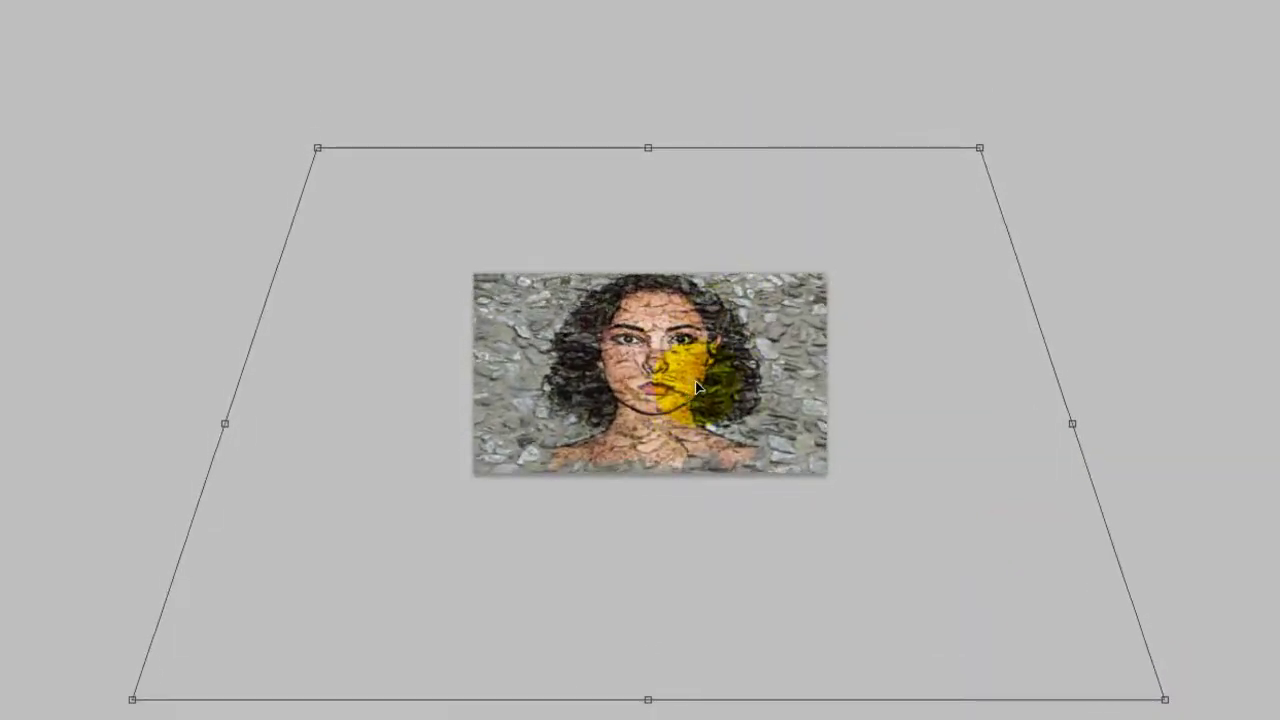
pyautogui.press('Return')
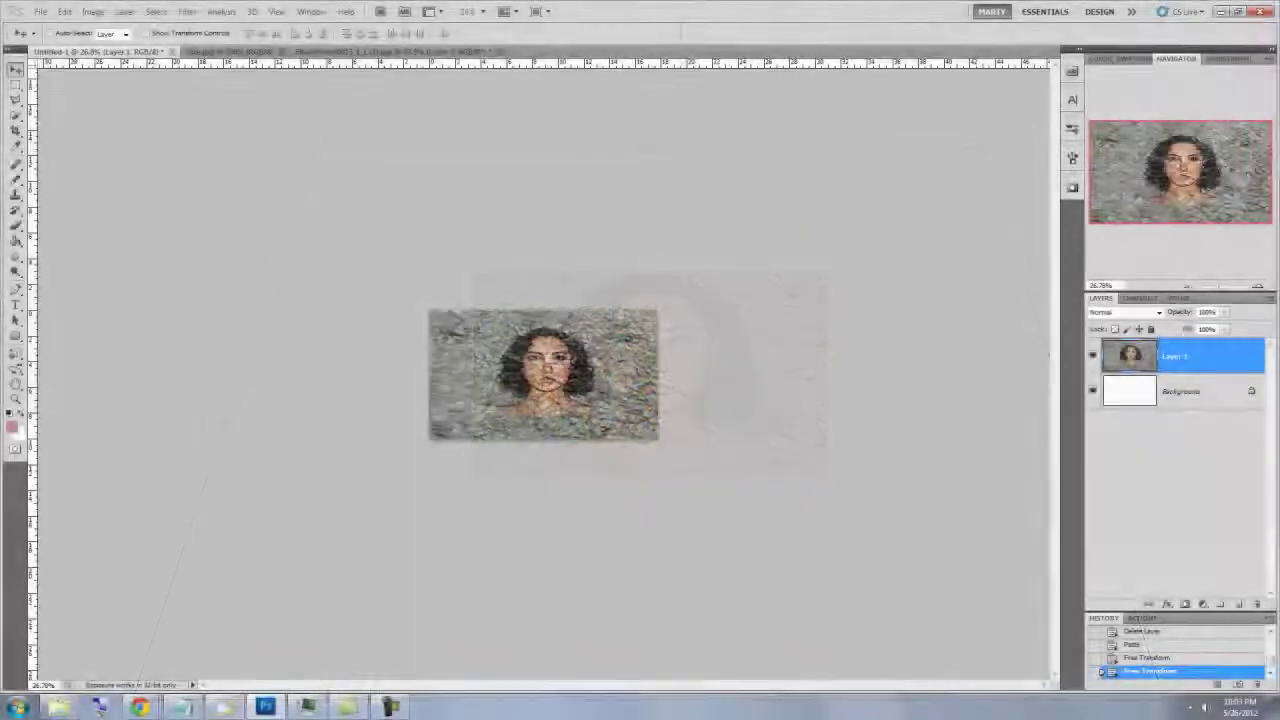
pyautogui.hotkey('ctrl', '0')
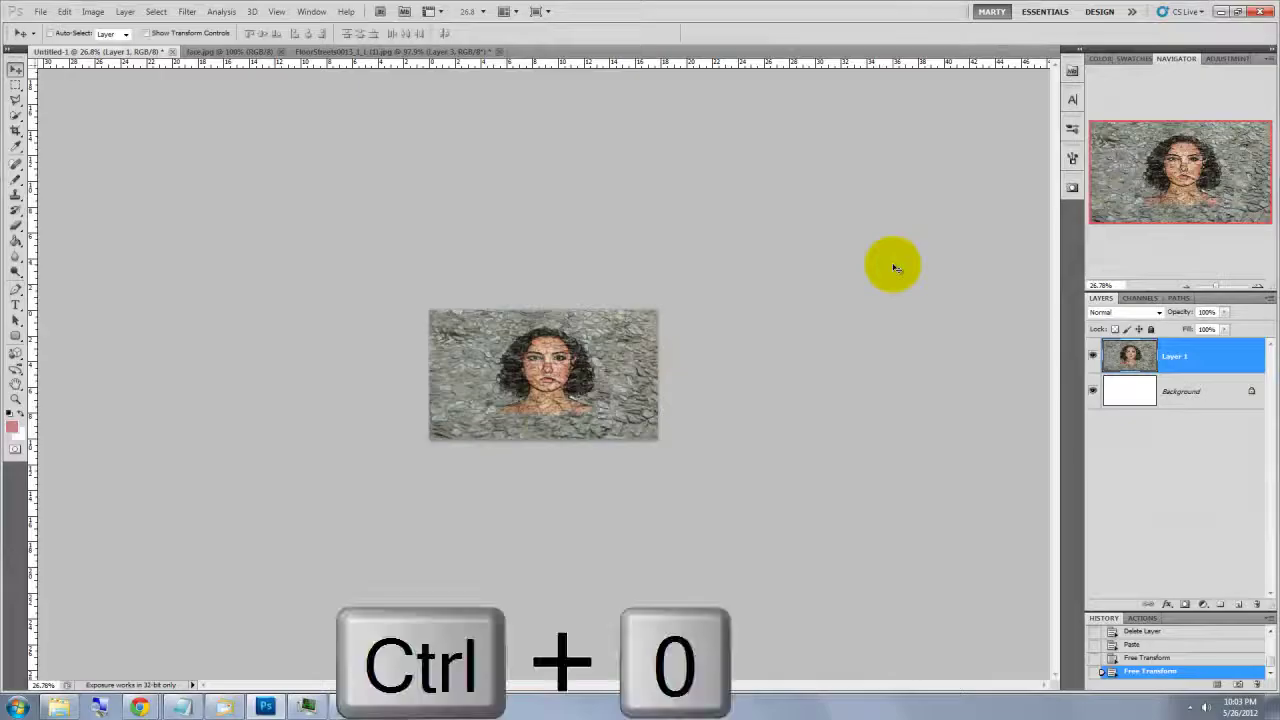